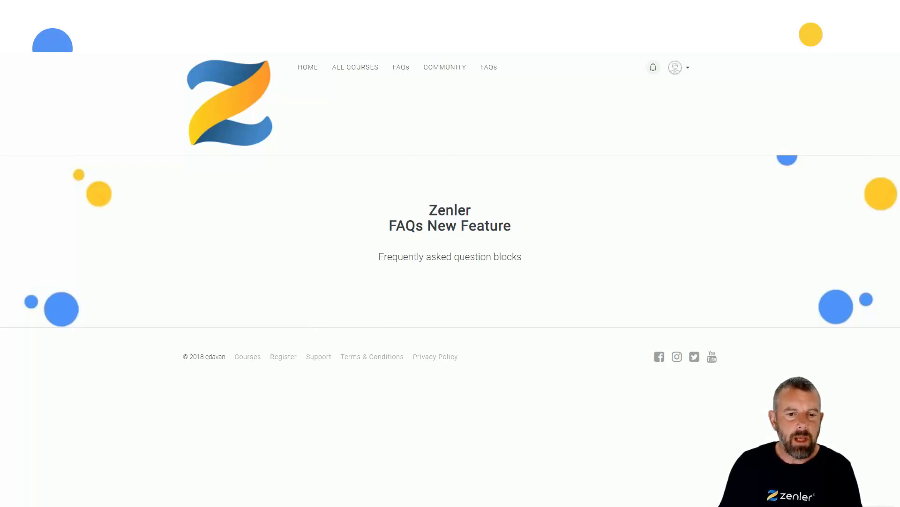
Step: Switch to the page editor and search the block library for "FAQ" from the FAQs New Feature section
key(Escape)
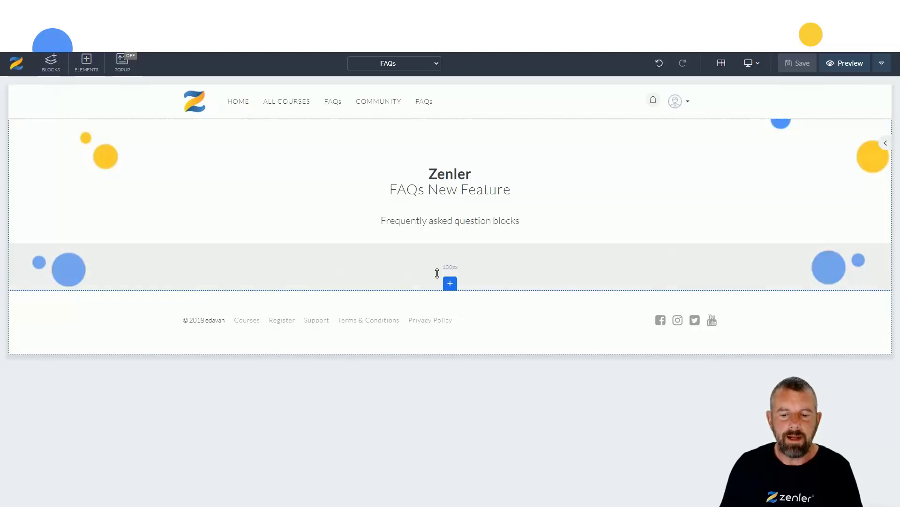
click(450, 284)
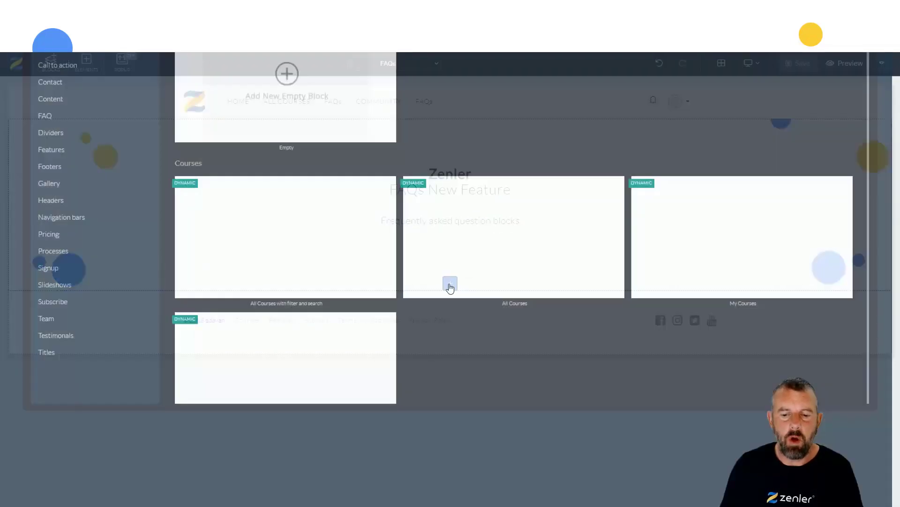
click(703, 90)
text(FAQ)
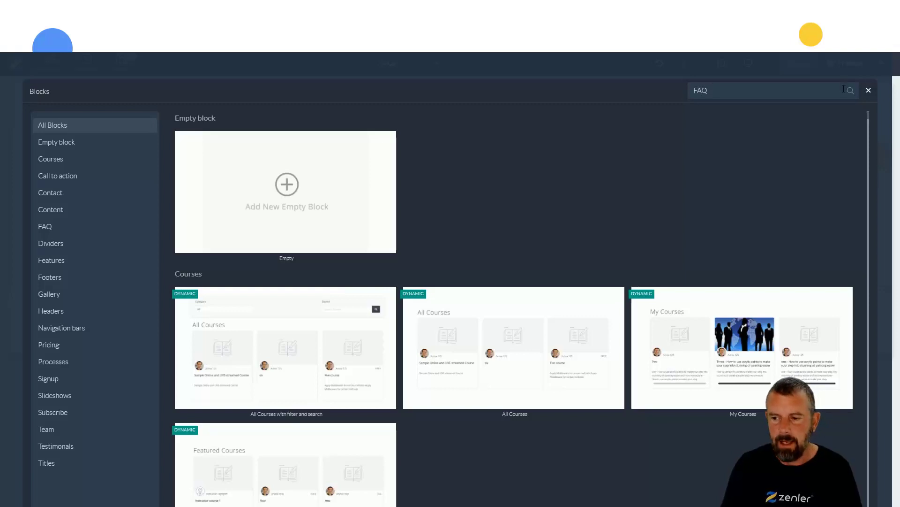
click(852, 93)
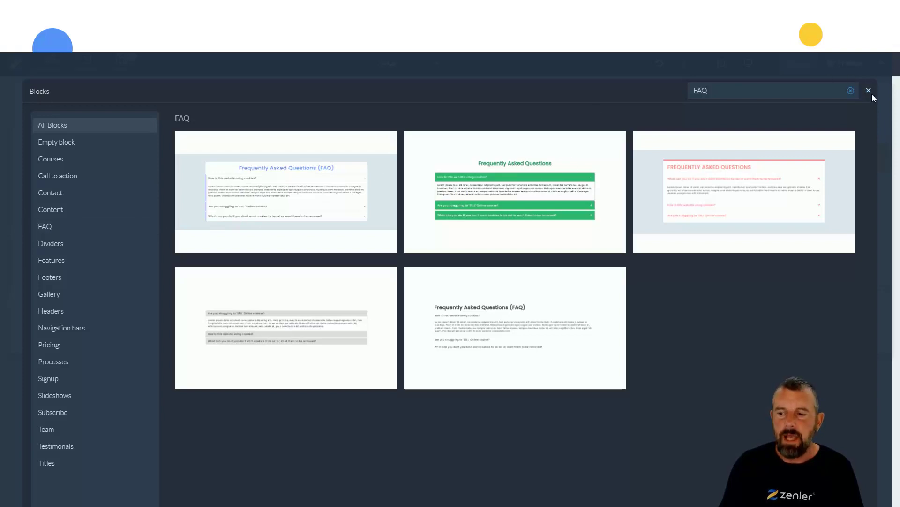
Step: Browse the library's FAQ category, close the library, and list the FAQ blocks in the editor's own block list
click(57, 232)
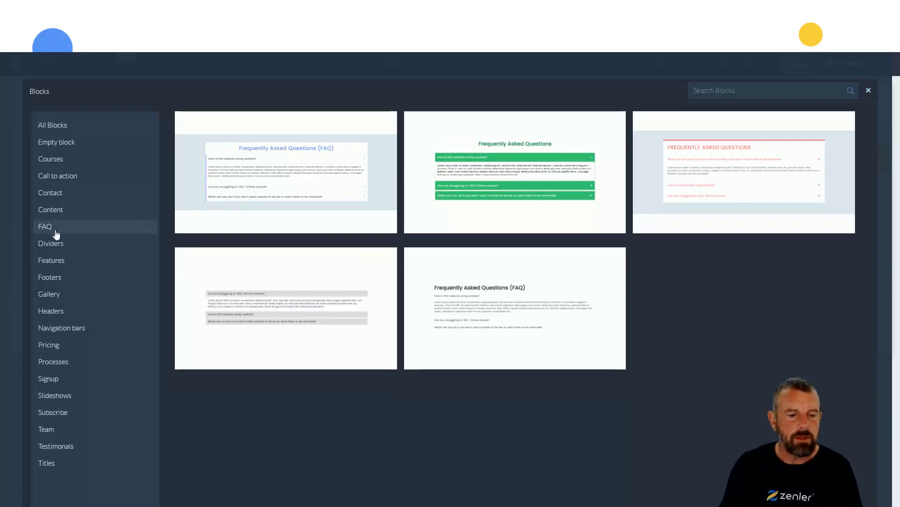
click(869, 89)
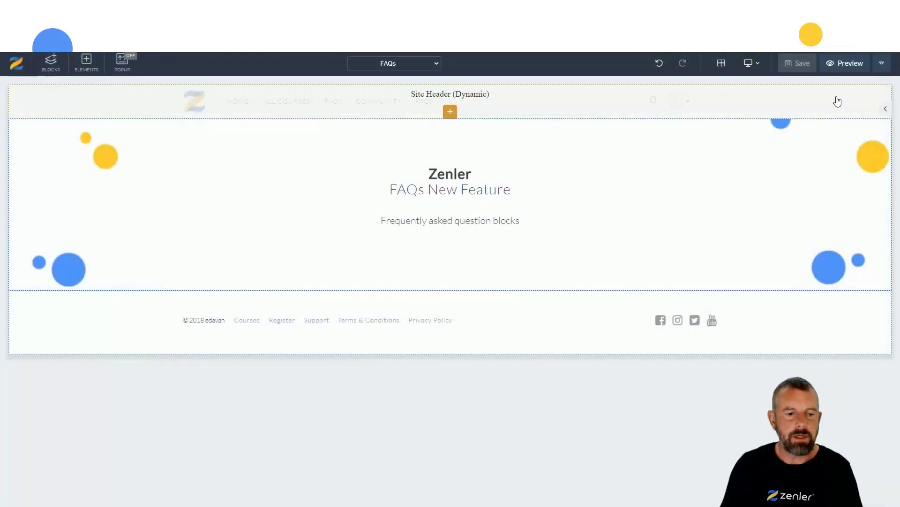
click(52, 63)
click(15, 269)
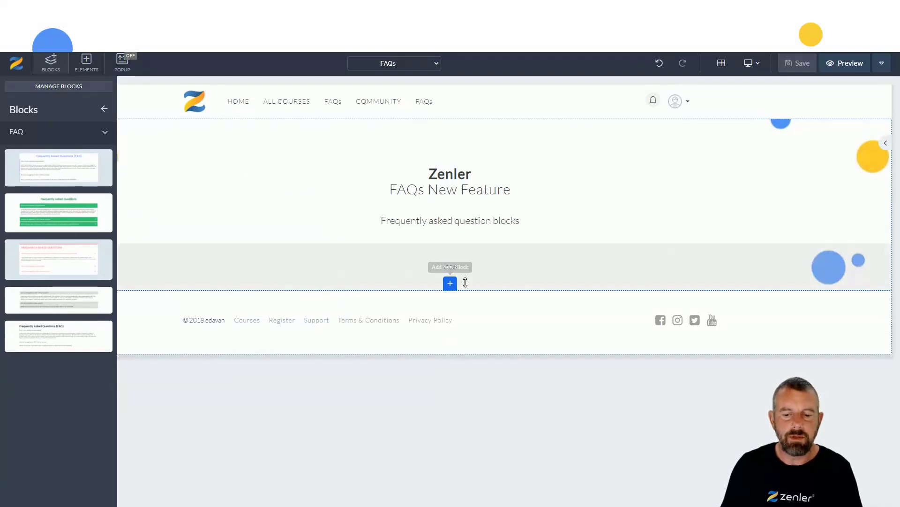
Step: Add the FAQ block with the blue centred title and light blue background below the FAQs New Feature section, and save the page
click(451, 283)
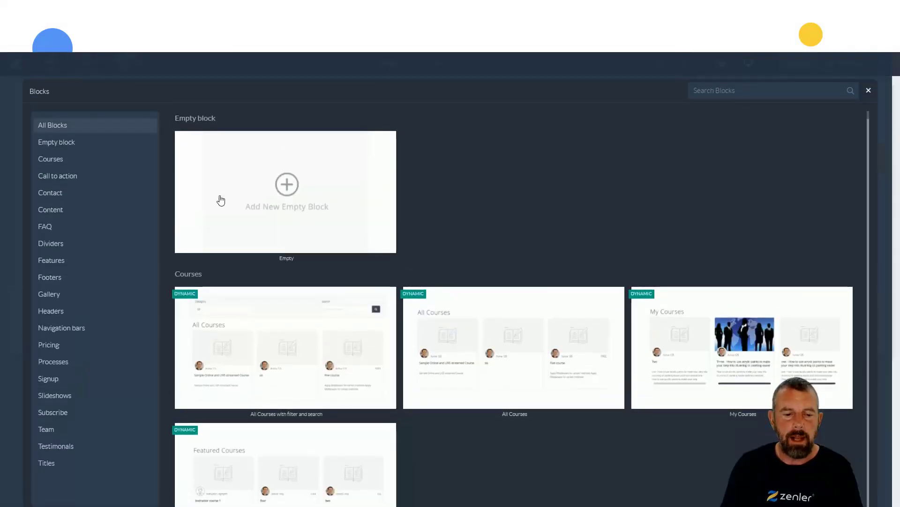
click(45, 227)
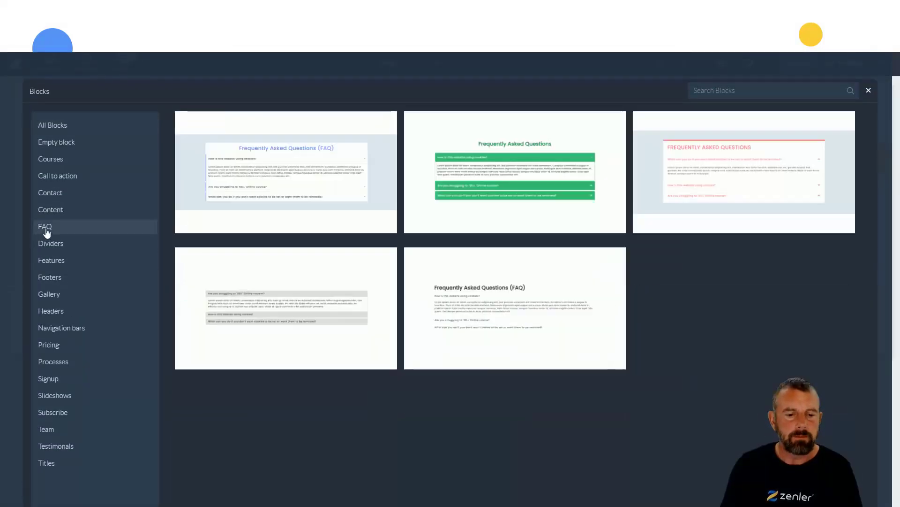
click(238, 170)
scroll(693, 264, down, 4)
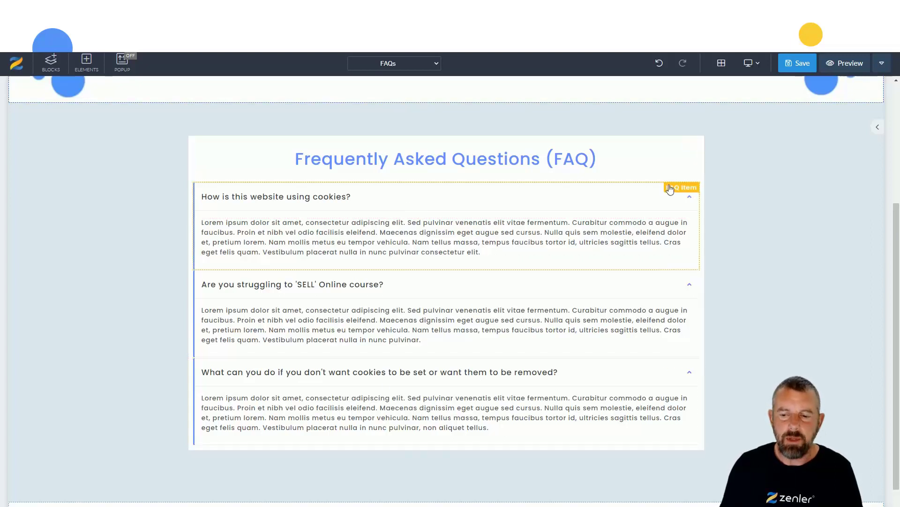
click(797, 64)
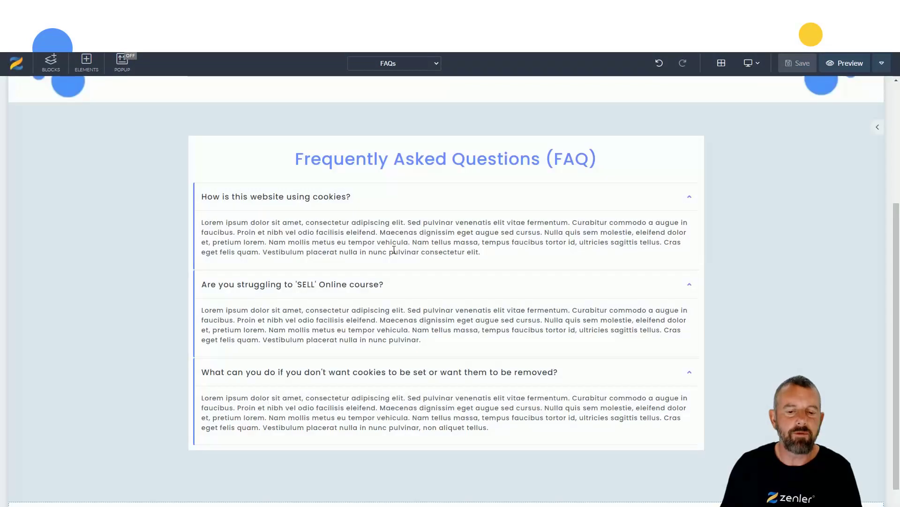
Step: Check the FAQ block on the live page by expanding and collapsing each of its three questions
click(52, 23)
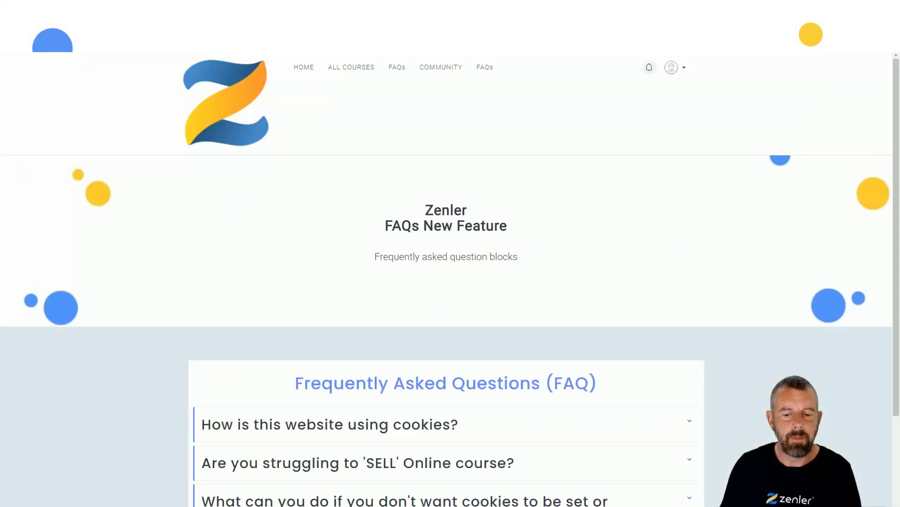
scroll(448, 195, down, 3)
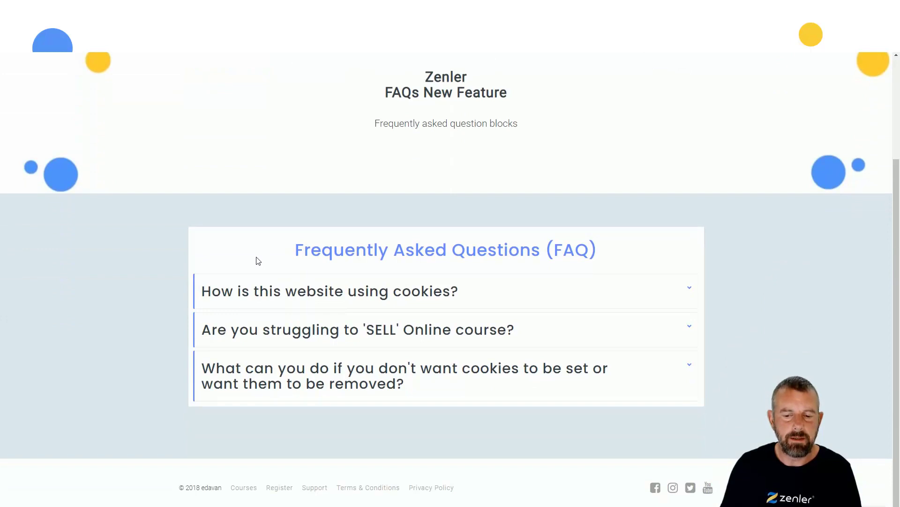
click(689, 291)
click(689, 291)
click(690, 329)
click(689, 329)
click(688, 367)
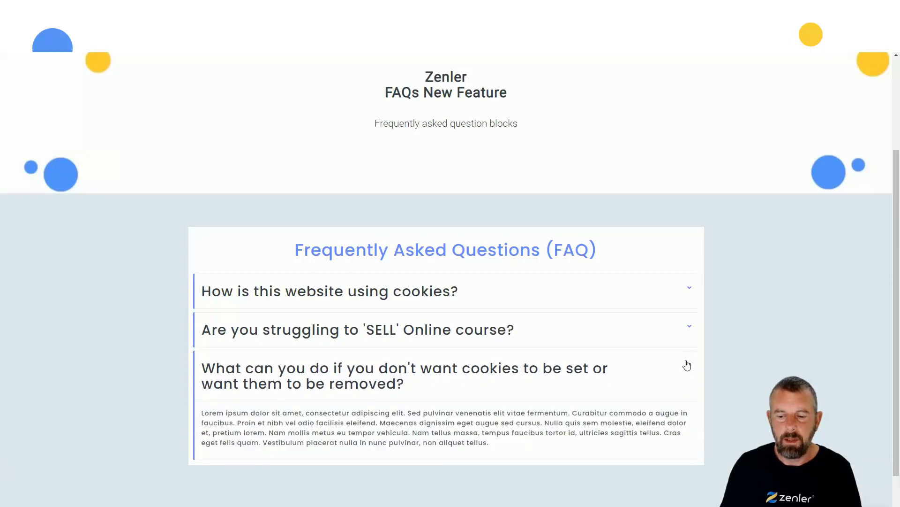
click(689, 367)
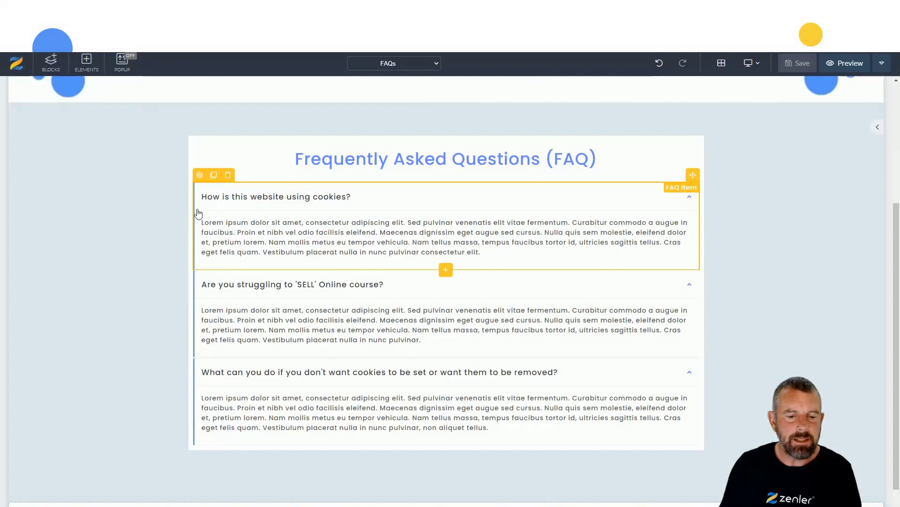
Step: Turn on Expand By Default for the FAQ item "How is this website using cookies?"
click(200, 176)
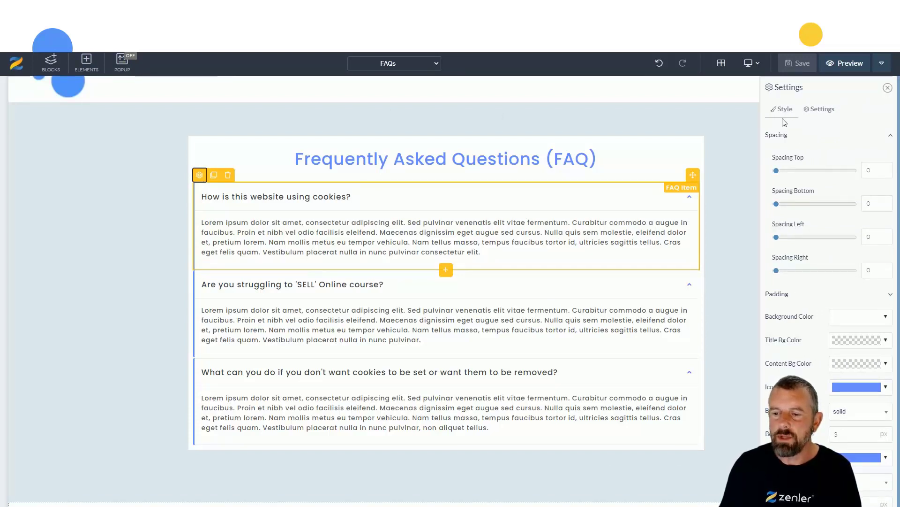
click(818, 111)
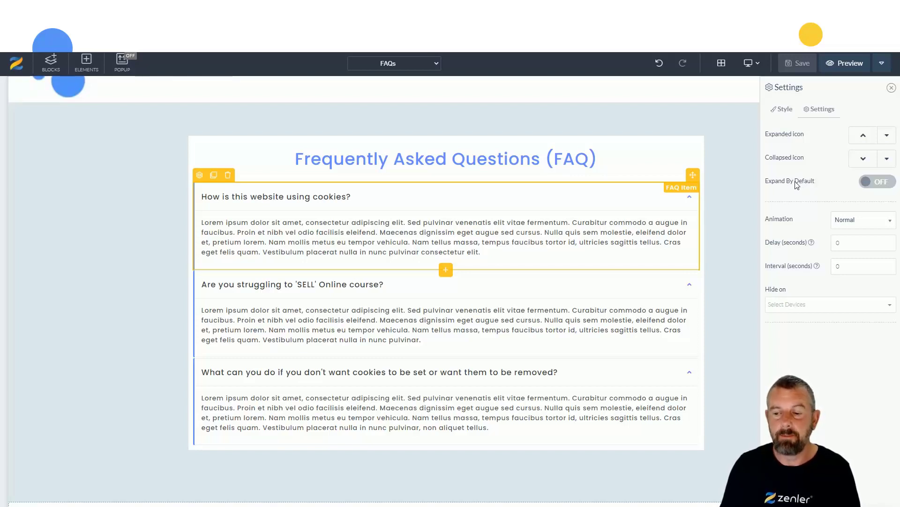
click(865, 184)
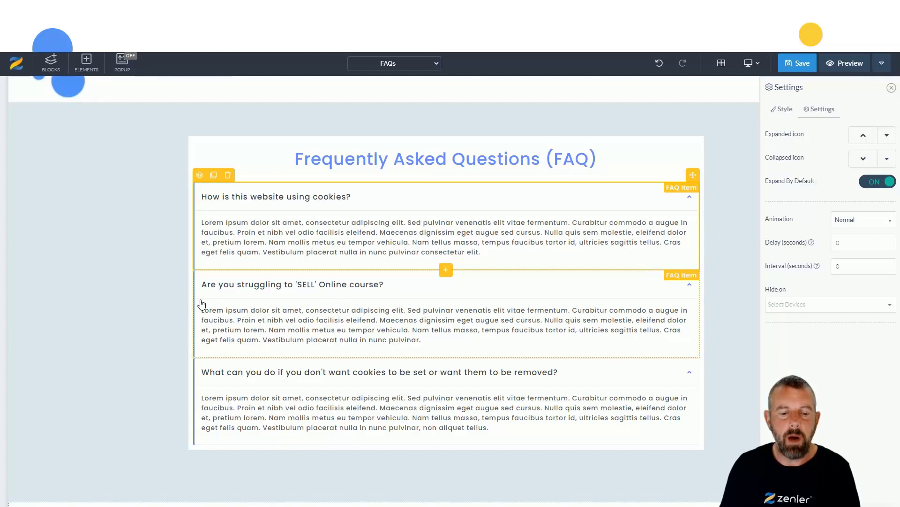
Step: Turn on Expand By Default for the third FAQ item, about removing cookies, and save the page
click(200, 389)
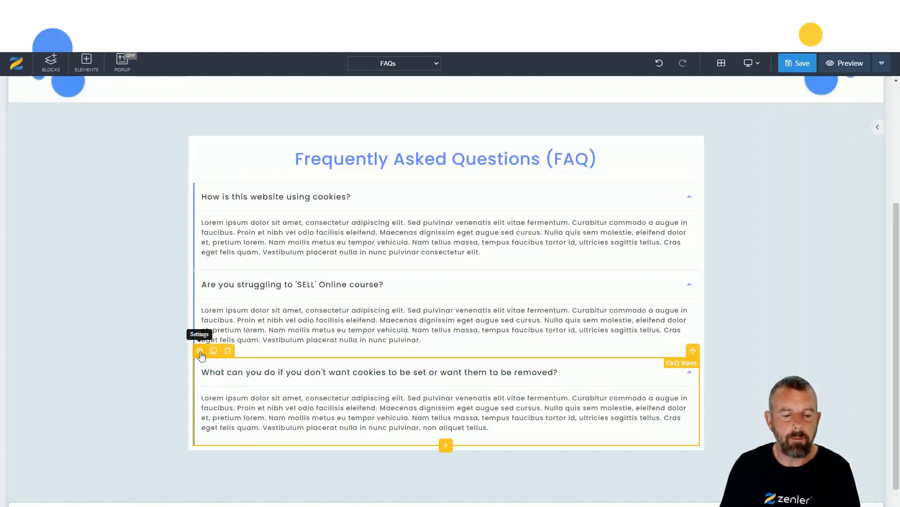
click(200, 350)
click(822, 110)
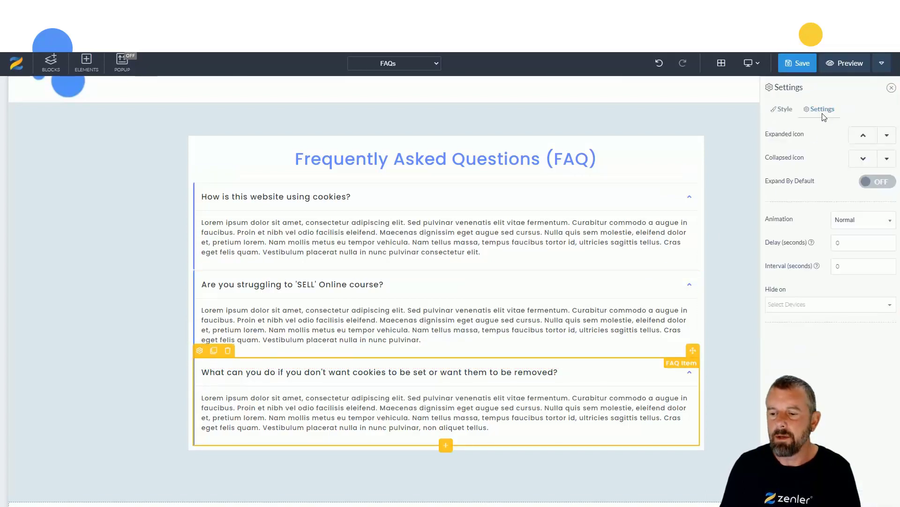
click(866, 181)
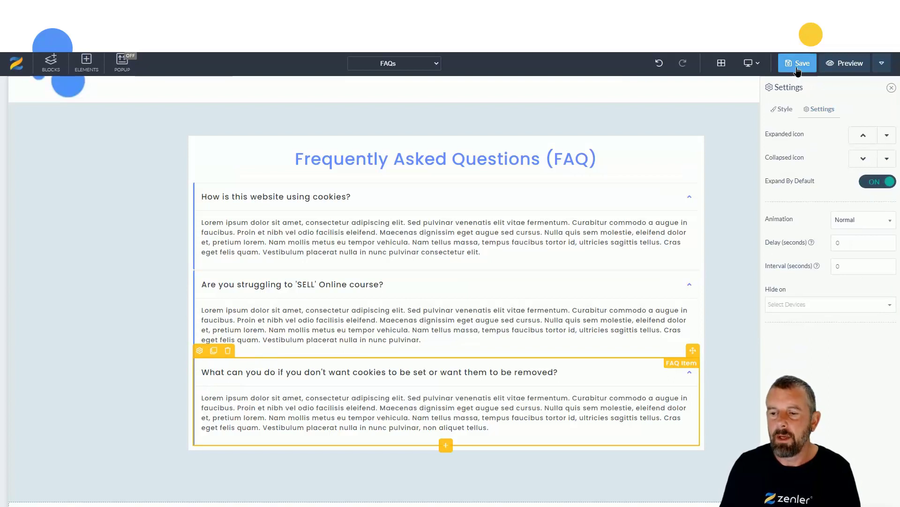
key(ctrl+s)
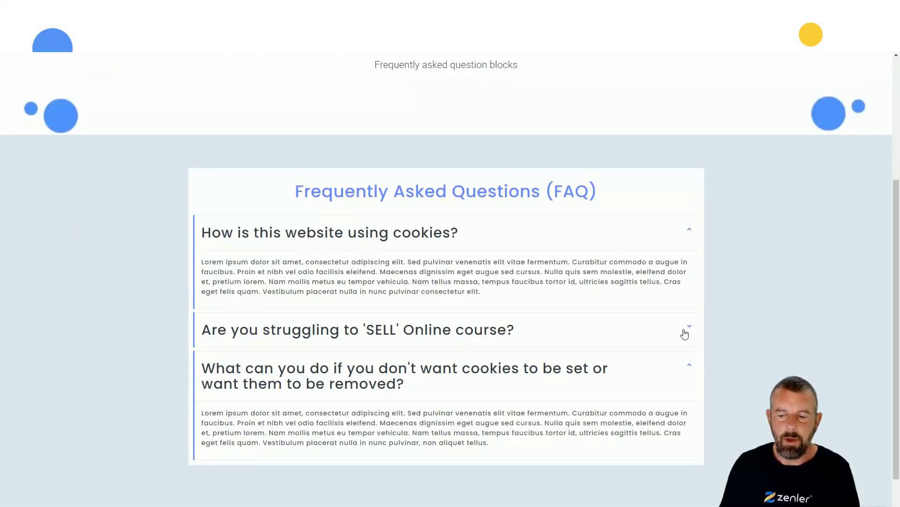
Step: Test the live page's FAQ by expanding the second, first and third questions, followed by the second and first again
click(685, 335)
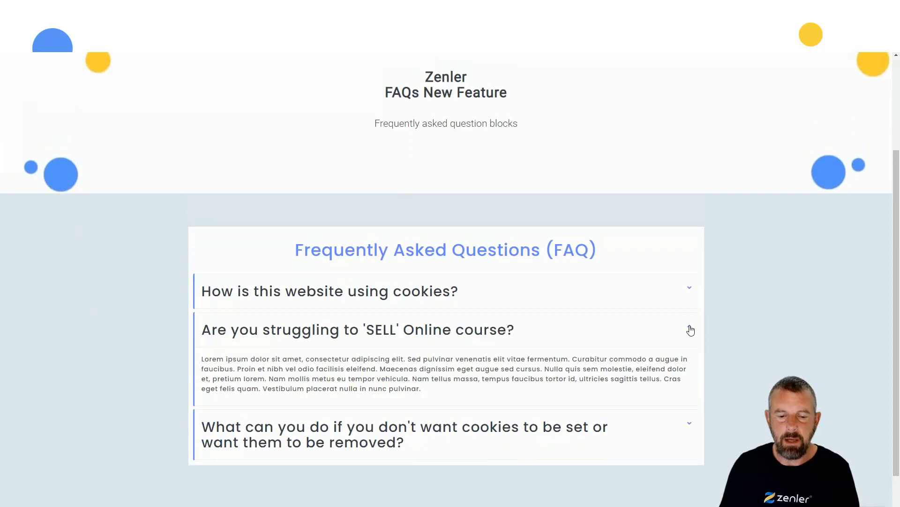
click(692, 294)
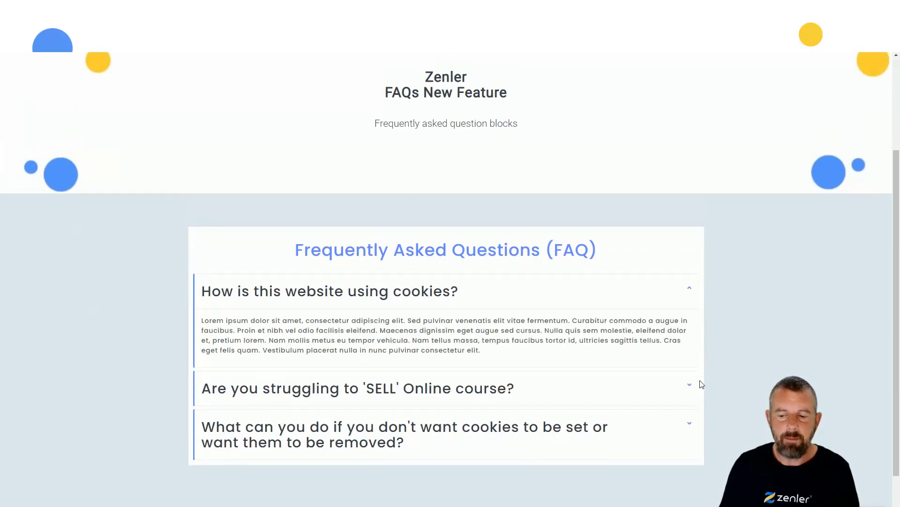
click(689, 429)
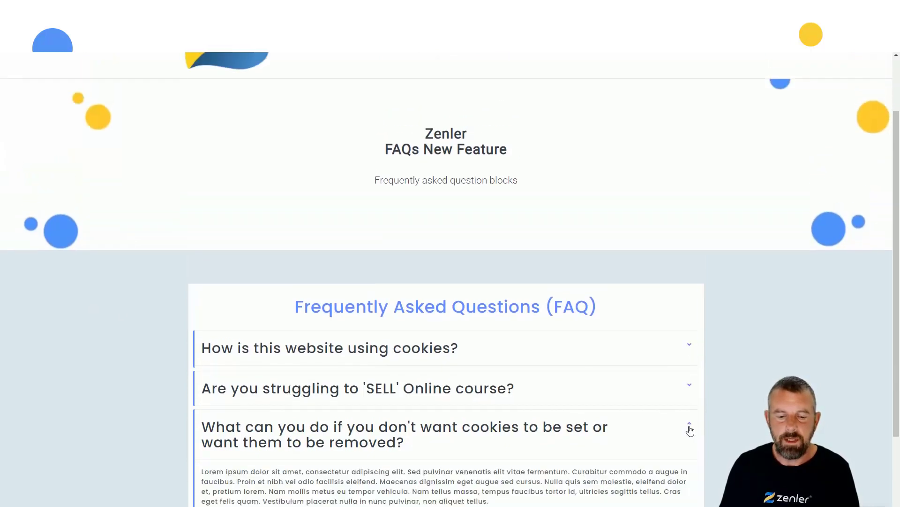
click(688, 387)
click(691, 349)
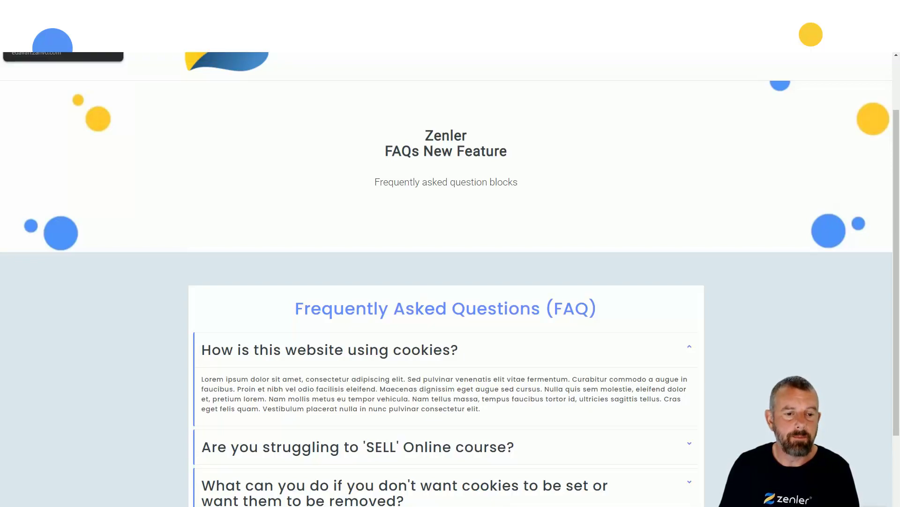
Step: Return to the editor, turn on Multiple Expand for the whole FAQ element, and save the page
click(57, 10)
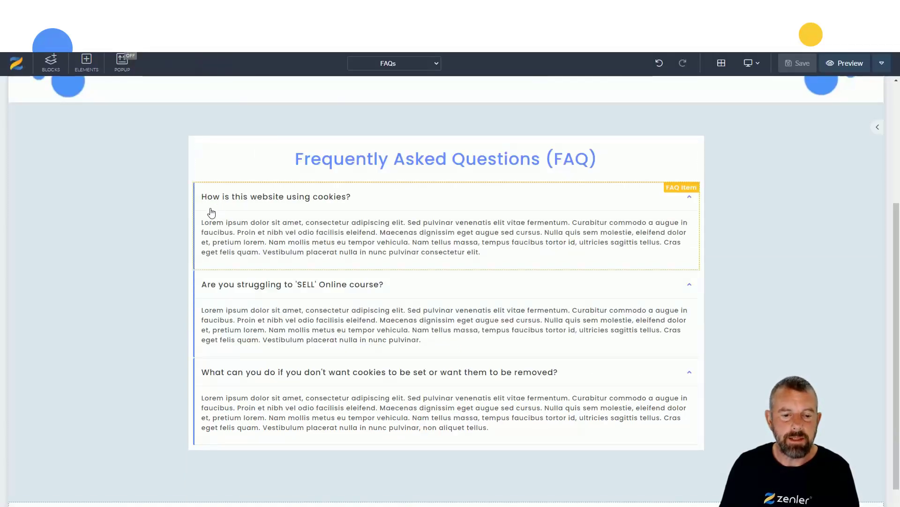
click(196, 214)
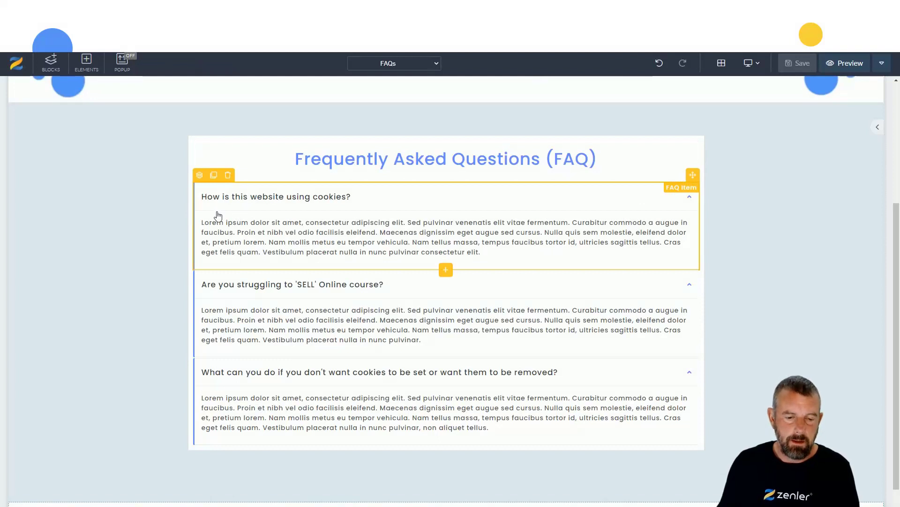
click(191, 161)
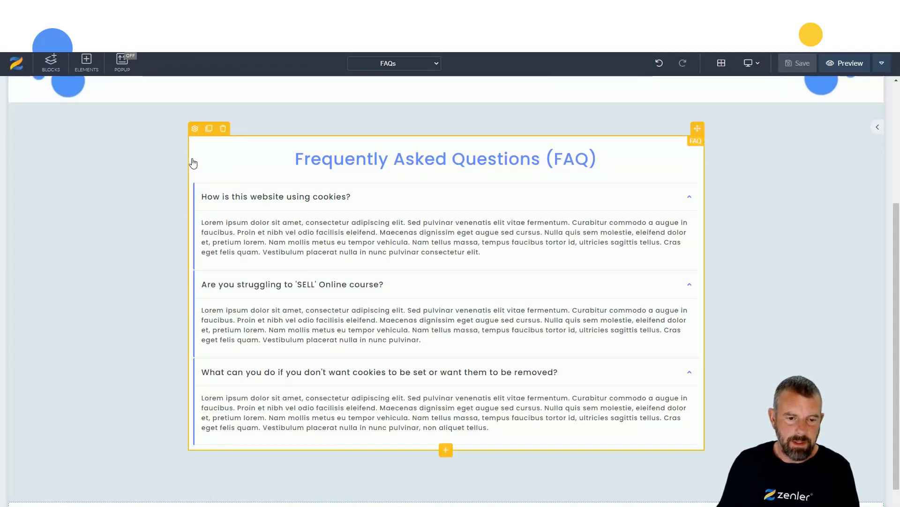
click(193, 129)
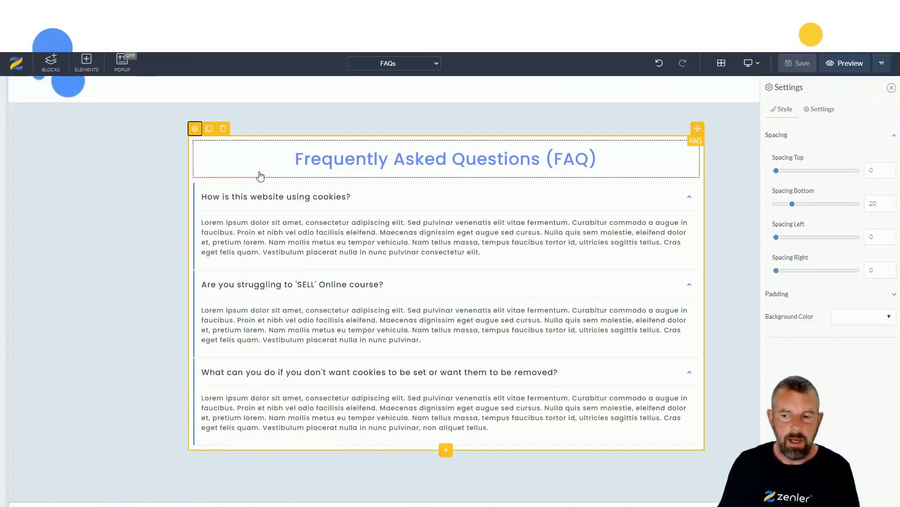
click(829, 112)
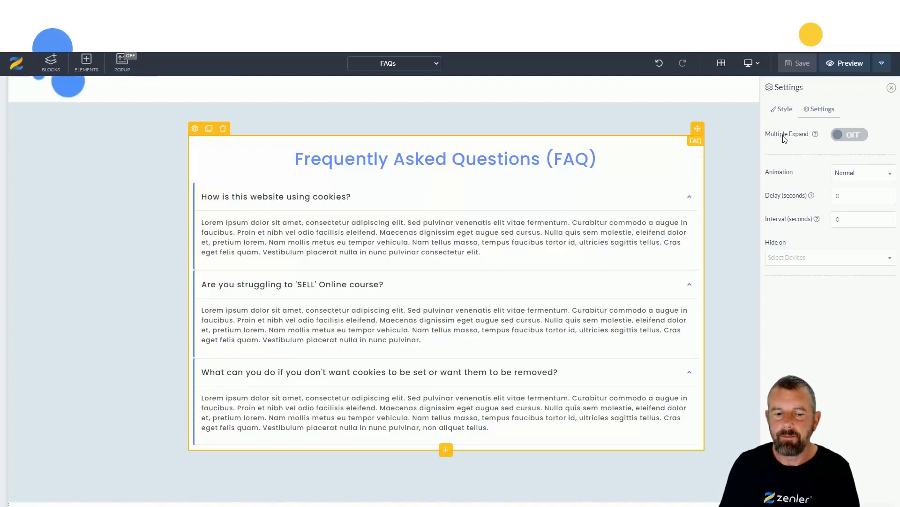
mouse_move(816, 136)
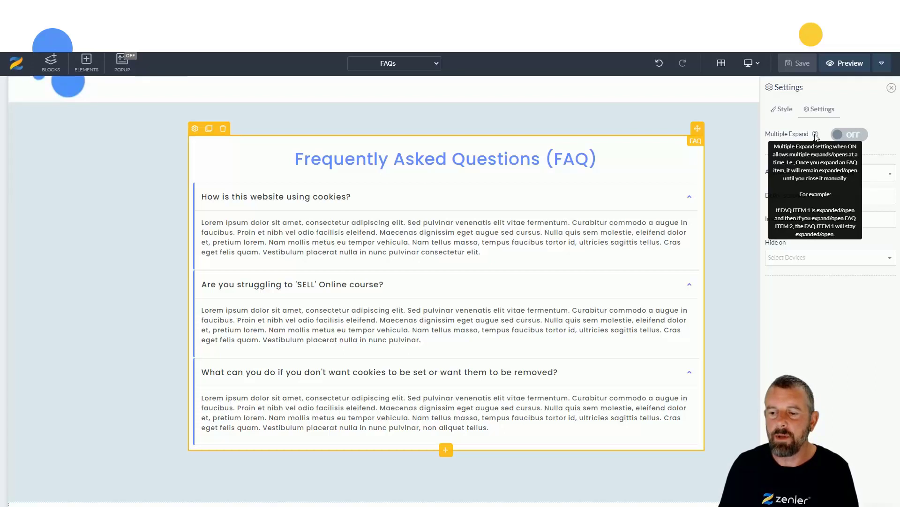
click(849, 135)
click(813, 69)
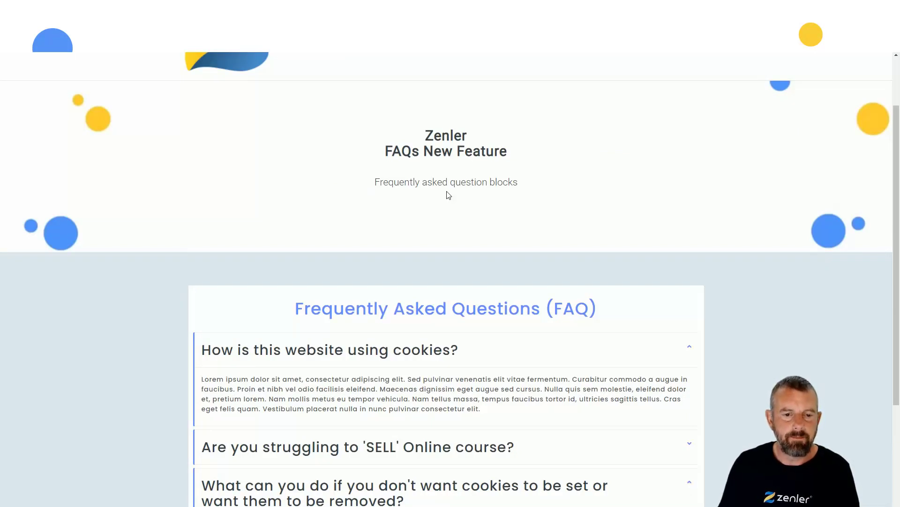
Step: Test multiple expansion on the live page by expanding the SELL question and collapsing the first cookies question
scroll(527, 202, down, 4)
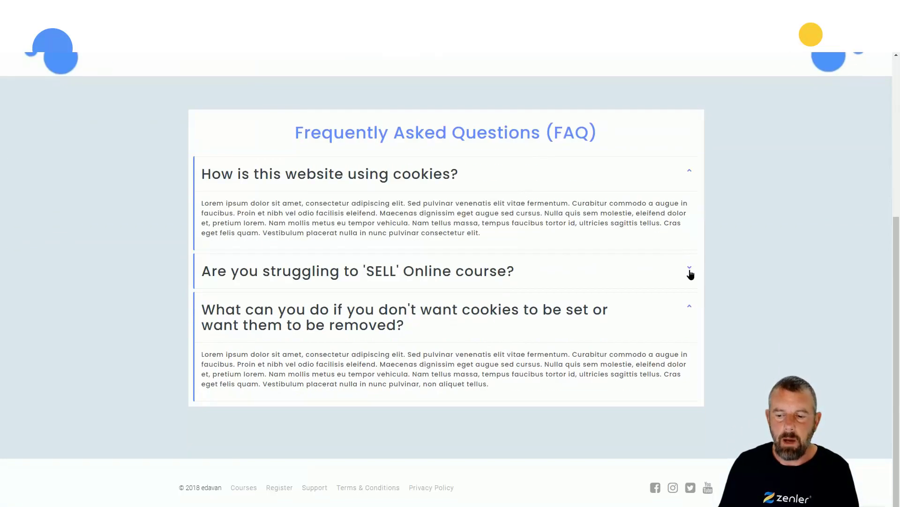
click(690, 270)
click(693, 174)
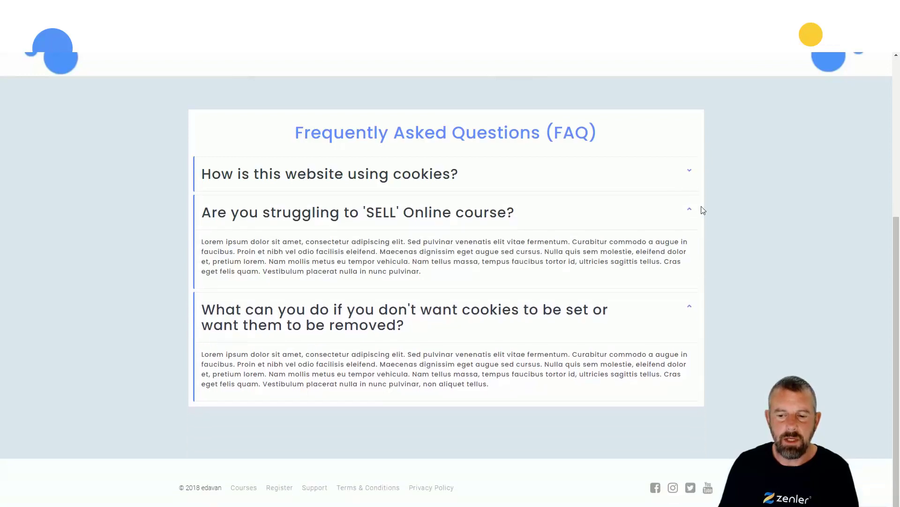
Step: Test the live page's FAQ by collapsing the SELL and cookie-removal questions and toggling the first cookies question
click(689, 215)
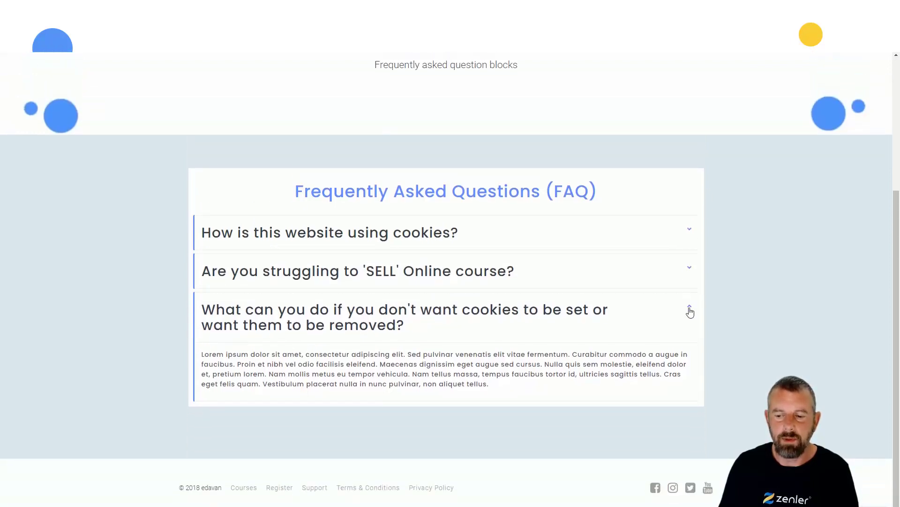
click(690, 308)
click(689, 283)
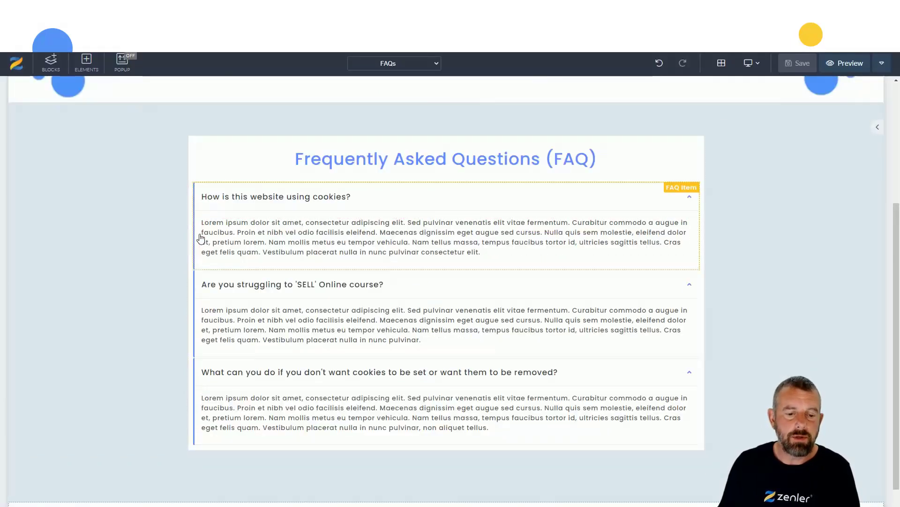
Step: Return to the editor and set the icon color of the first FAQ item, about cookies, to orange
click(199, 175)
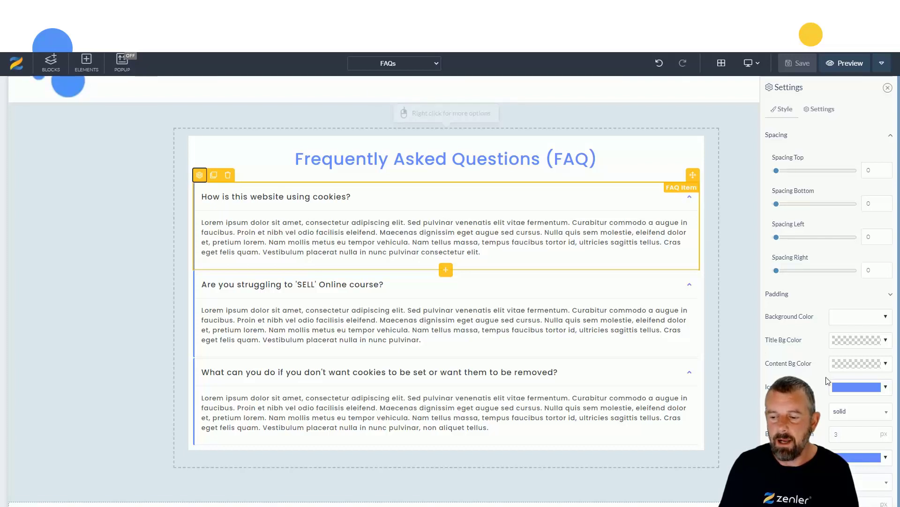
click(887, 389)
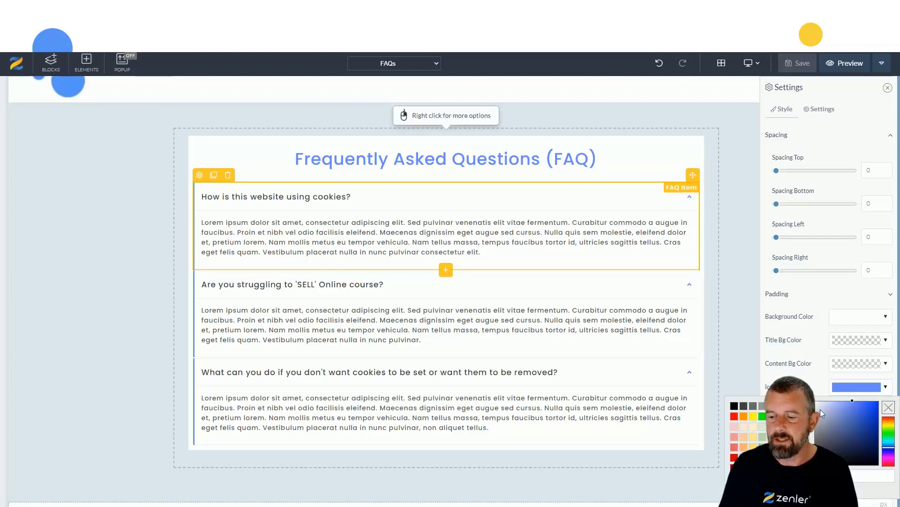
click(743, 416)
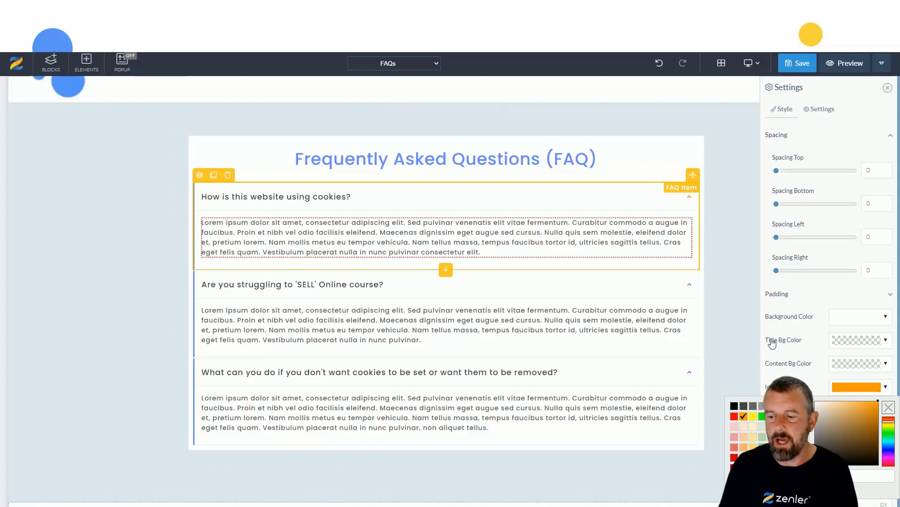
click(821, 388)
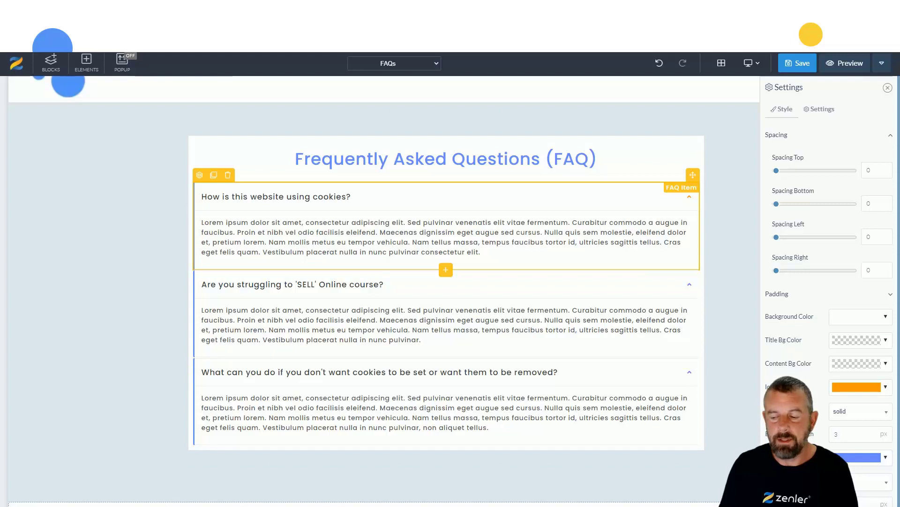
Step: Set the first FAQ item's border color to orange #ff9900
click(885, 457)
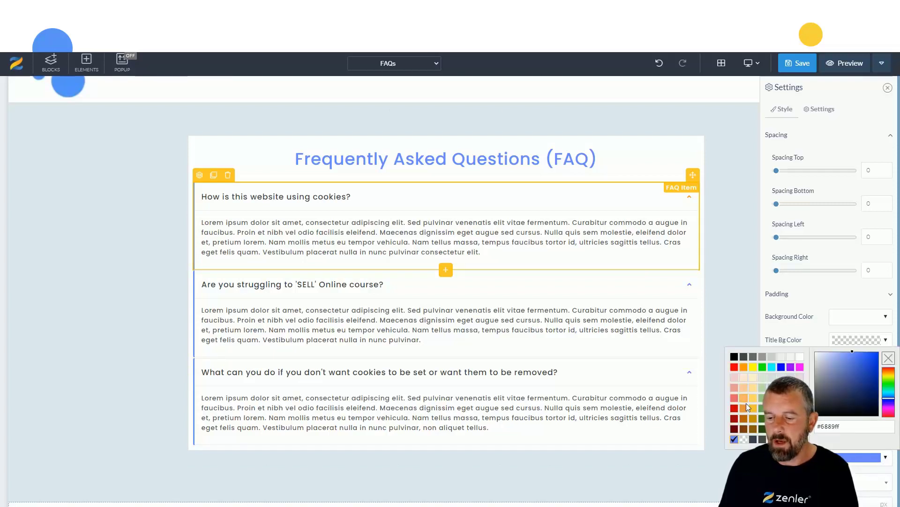
click(745, 368)
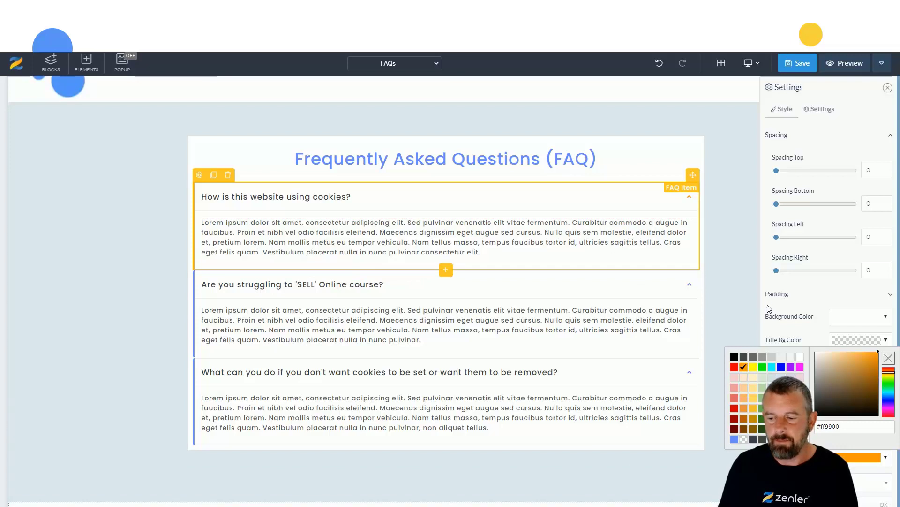
click(744, 387)
Step: Set the first FAQ item's border width to 16 px and choose the solid line style
scroll(844, 413, down, 1)
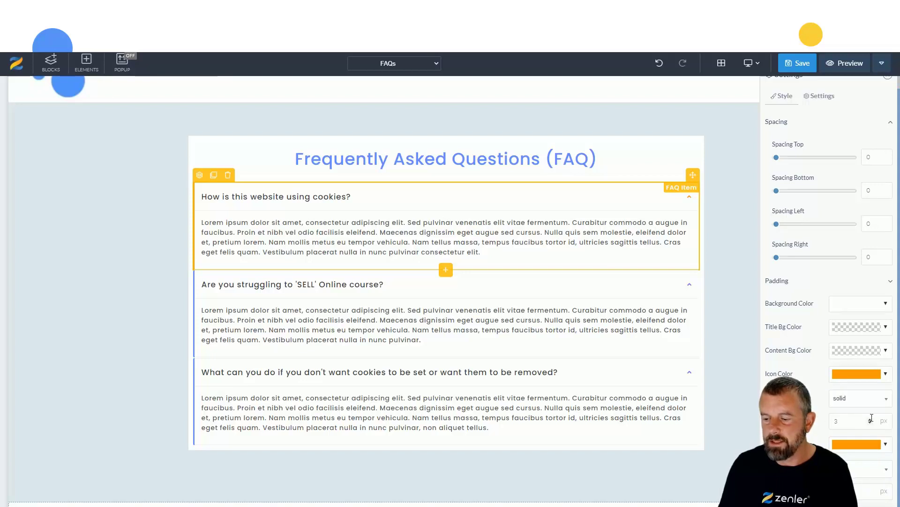
drag(869, 419, 869, 419)
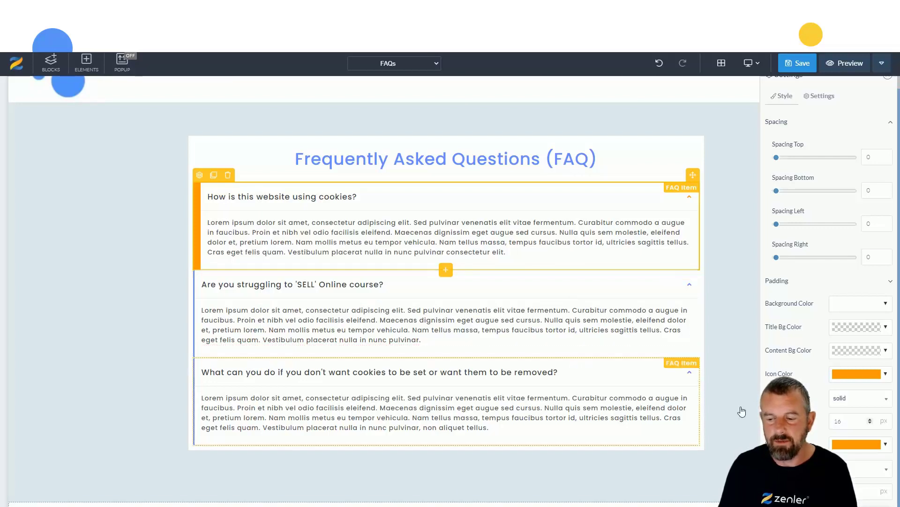
click(861, 398)
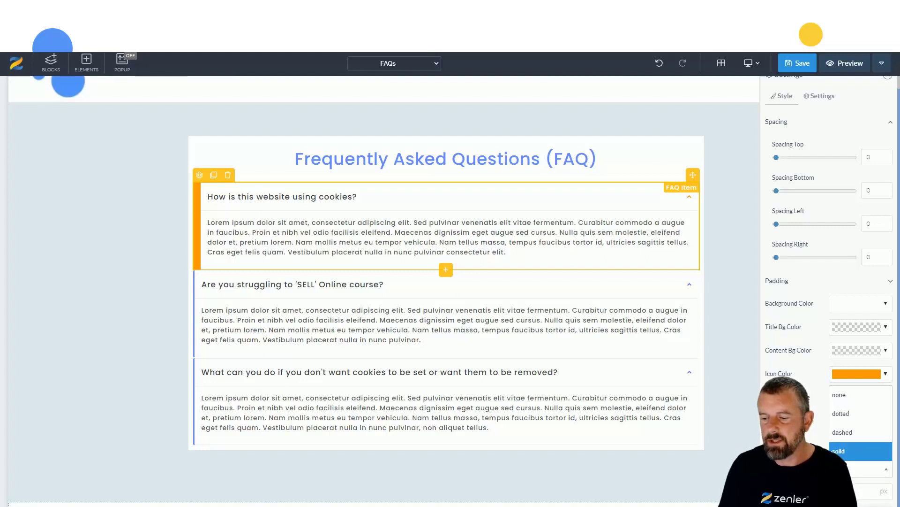
click(844, 451)
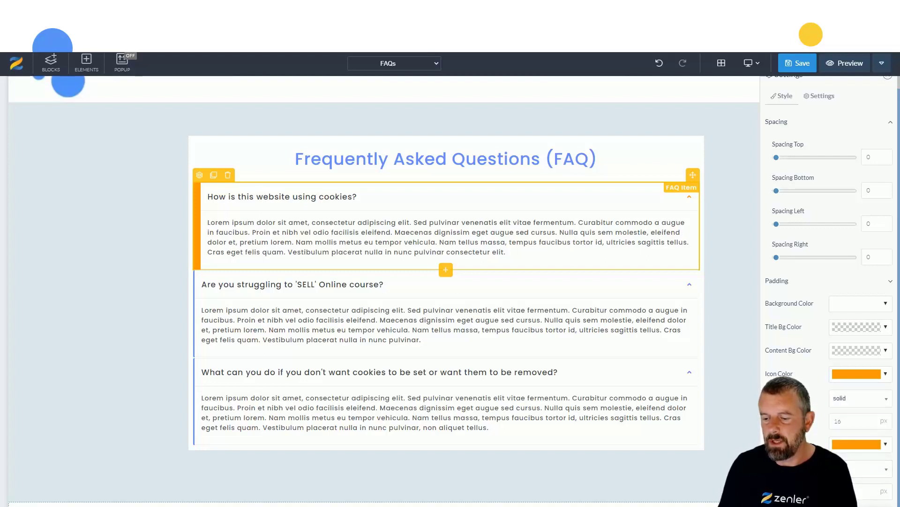
scroll(770, 176, up, 1)
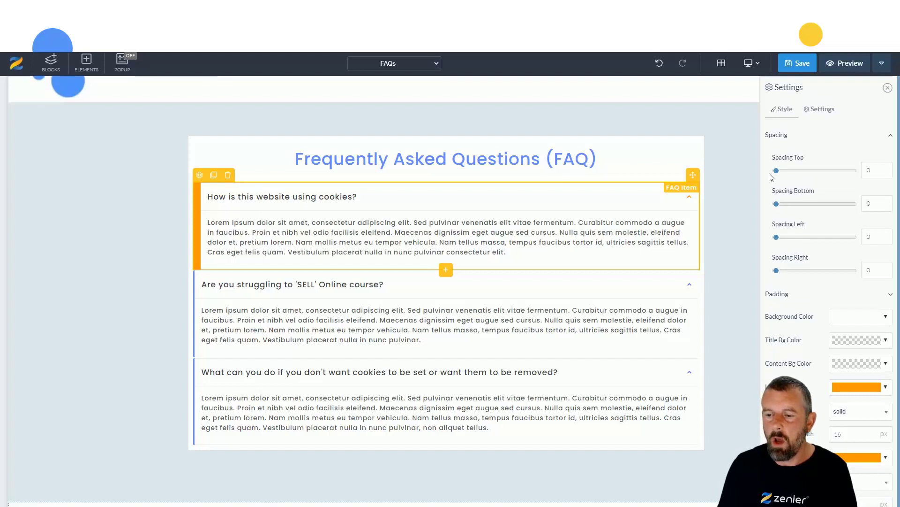
Step: Try out the top spacing and top padding of the first FAQ item and reset both to 0
mouse_move(776, 172)
mouse_down()
mouse_move(793, 171)
mouse_move(776, 173)
mouse_up()
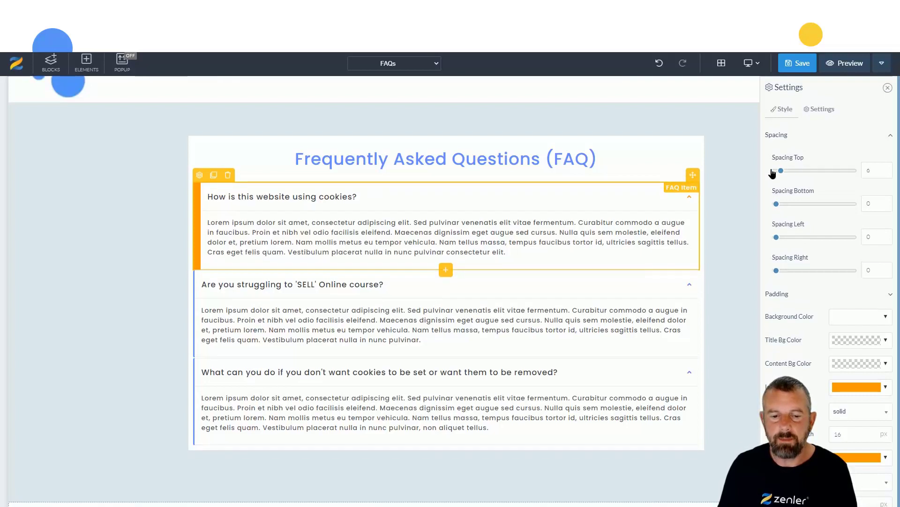
click(779, 294)
mouse_move(776, 329)
mouse_down()
mouse_move(786, 331)
mouse_move(763, 337)
mouse_up()
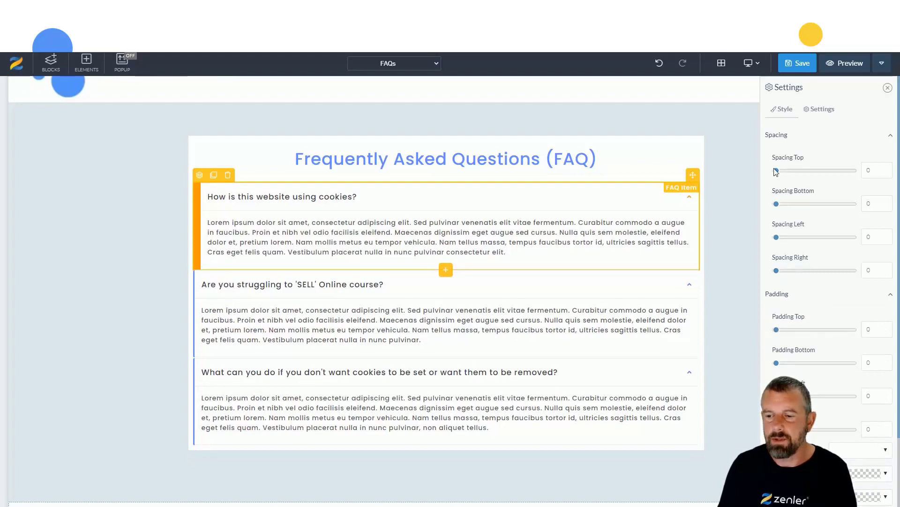
click(890, 297)
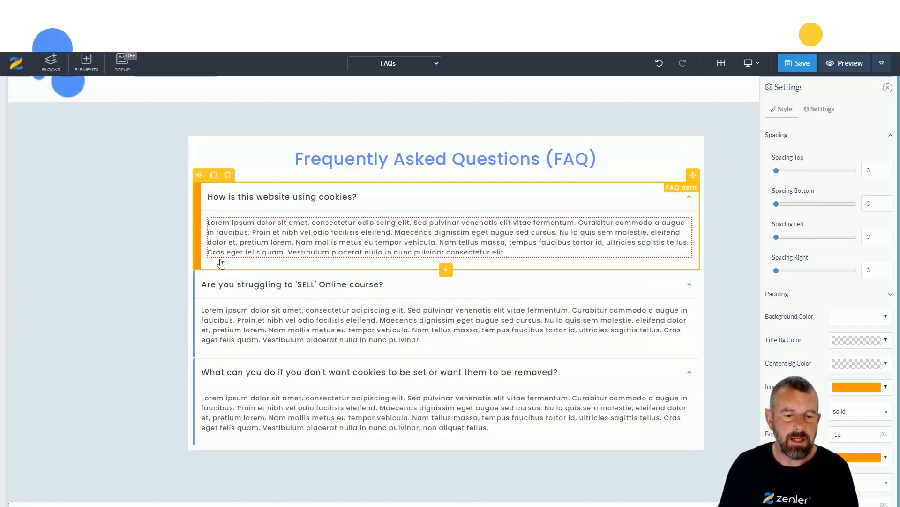
Step: Insert a blank FAQ item below both the first cookies item and the SELL item, and duplicate the first item
click(200, 314)
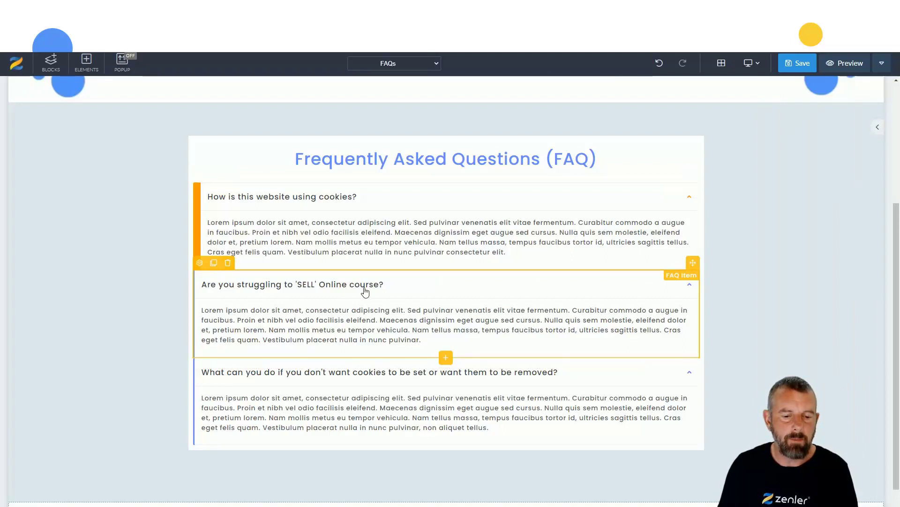
click(414, 264)
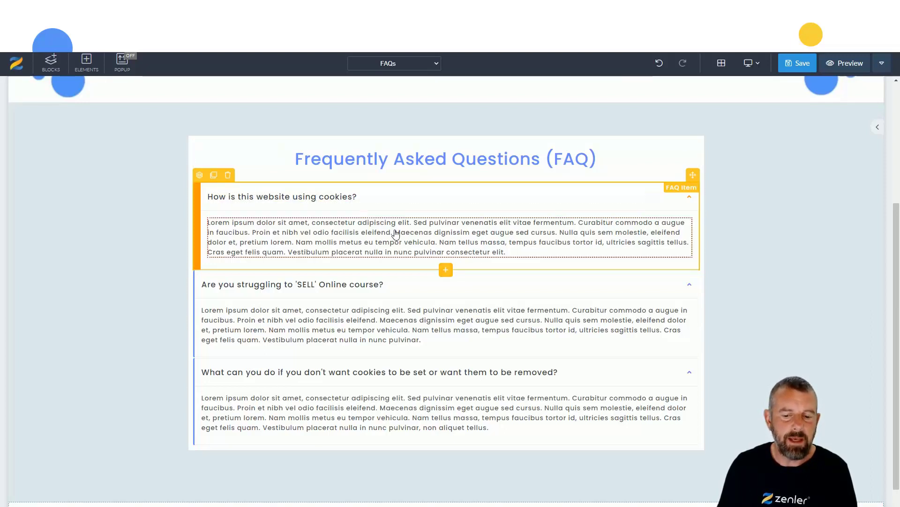
click(443, 272)
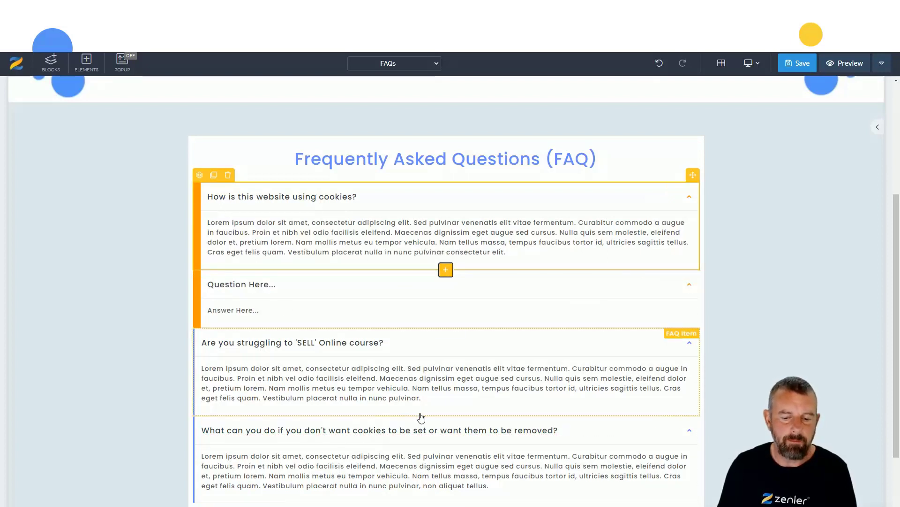
click(445, 416)
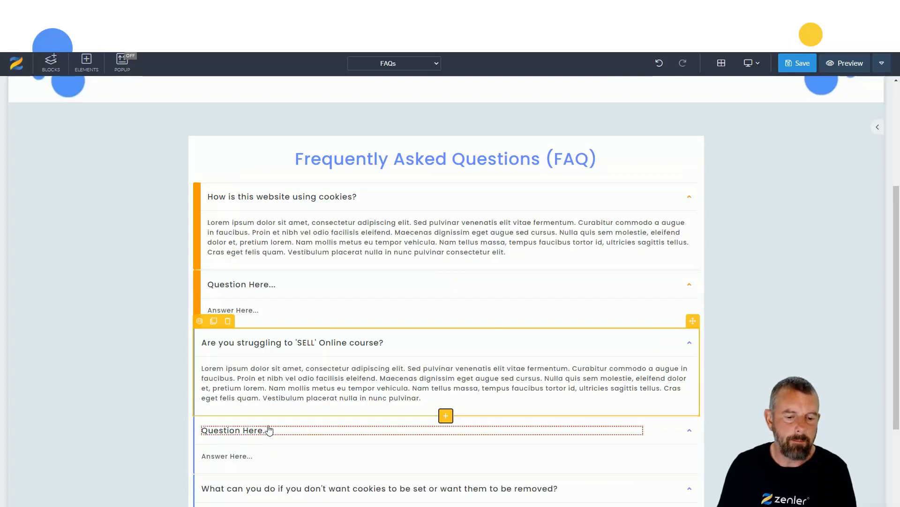
click(226, 219)
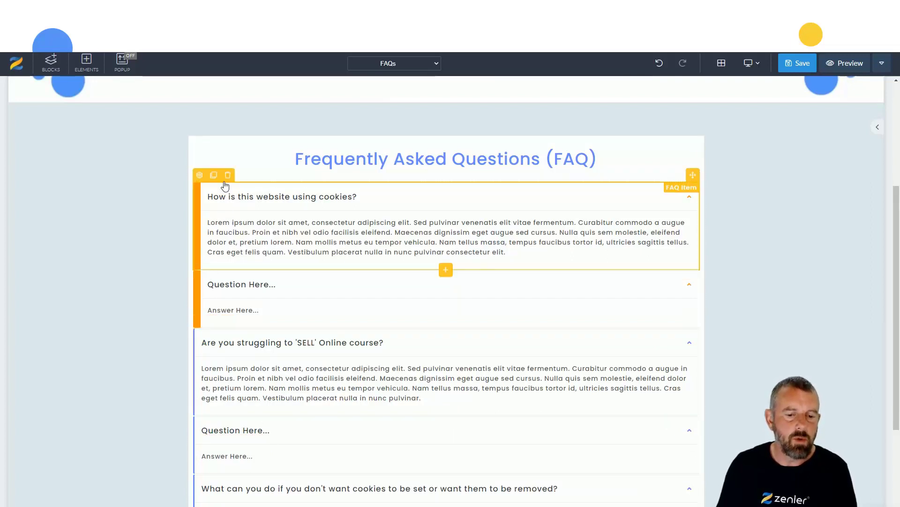
click(215, 175)
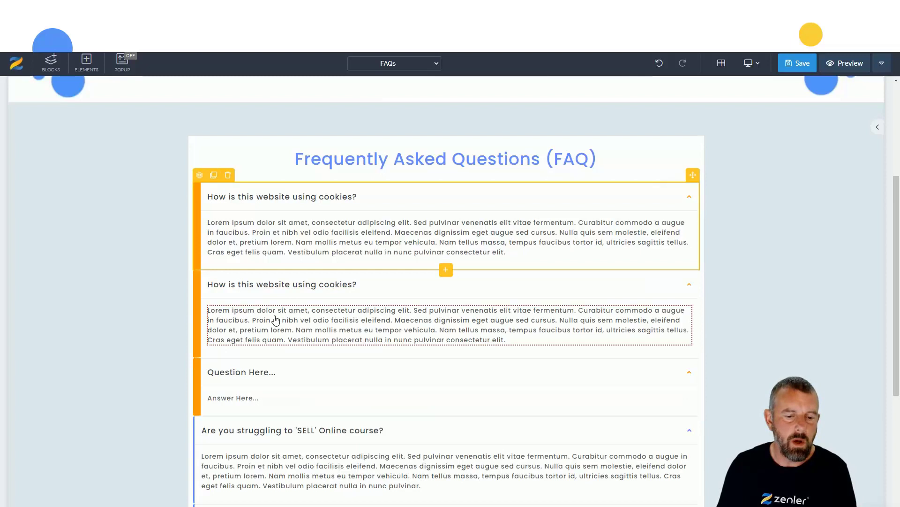
Step: Delete the three blue-bordered FAQ items (SELL, blank question and cookie removal), and save the page
scroll(399, 253, down, 3)
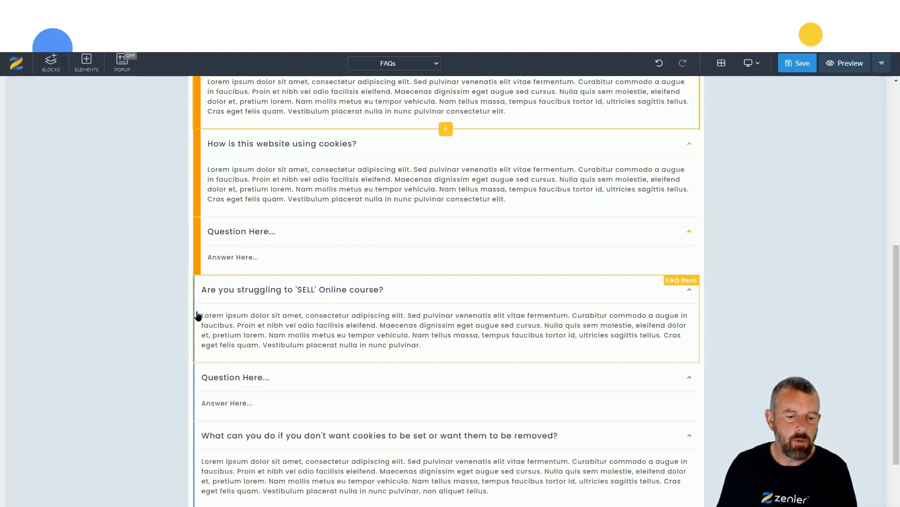
click(225, 269)
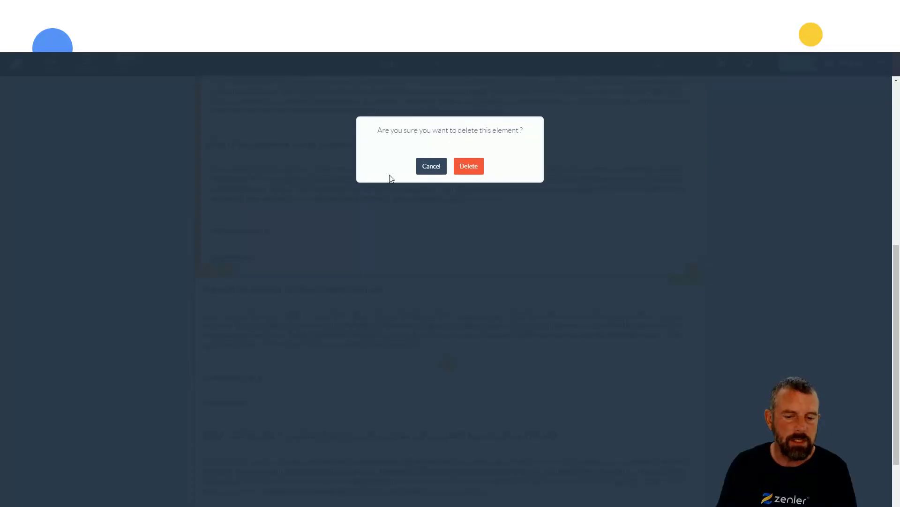
click(469, 169)
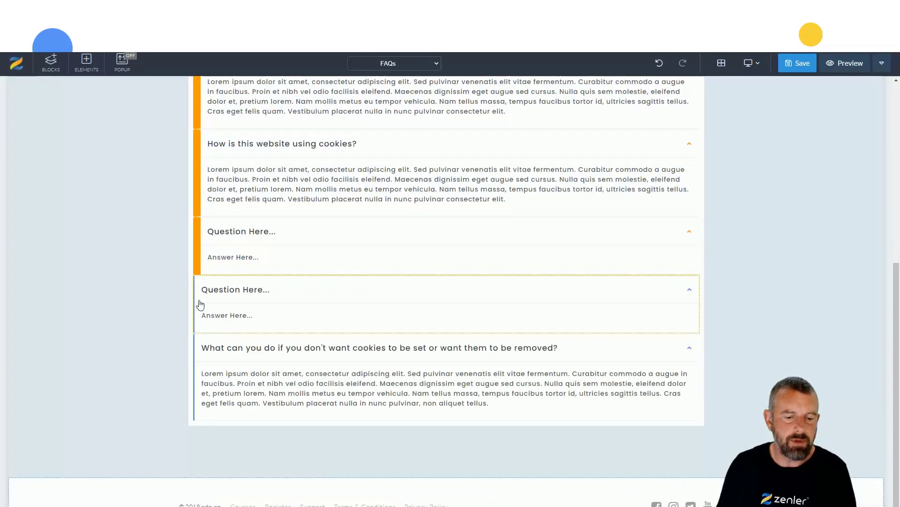
click(226, 268)
click(467, 167)
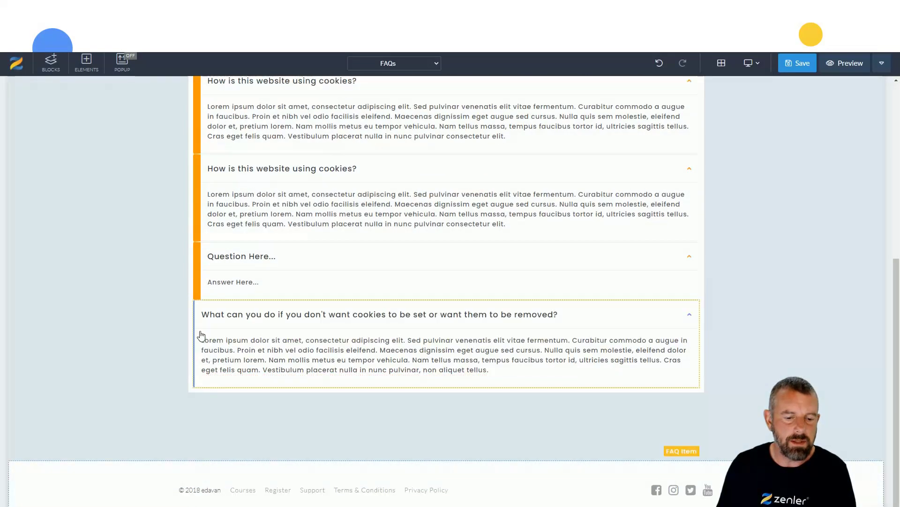
click(227, 294)
click(469, 166)
scroll(529, 234, up, 5)
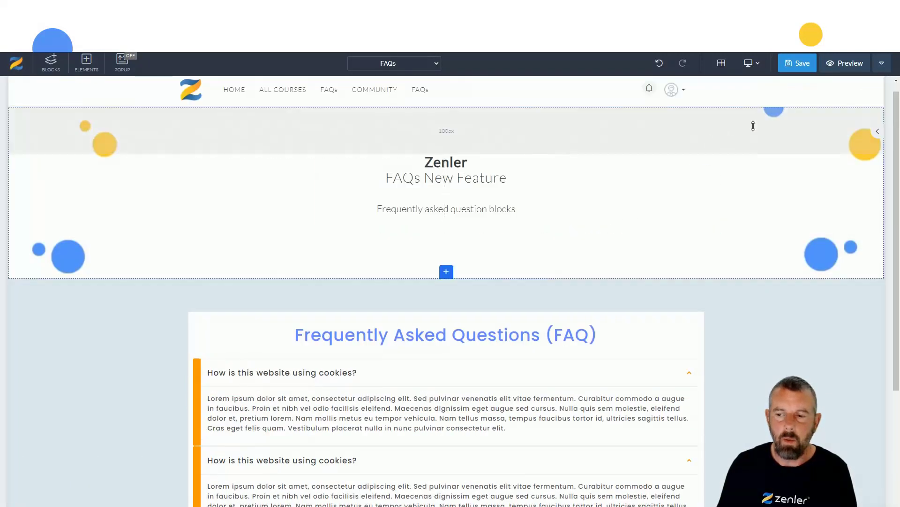
click(797, 62)
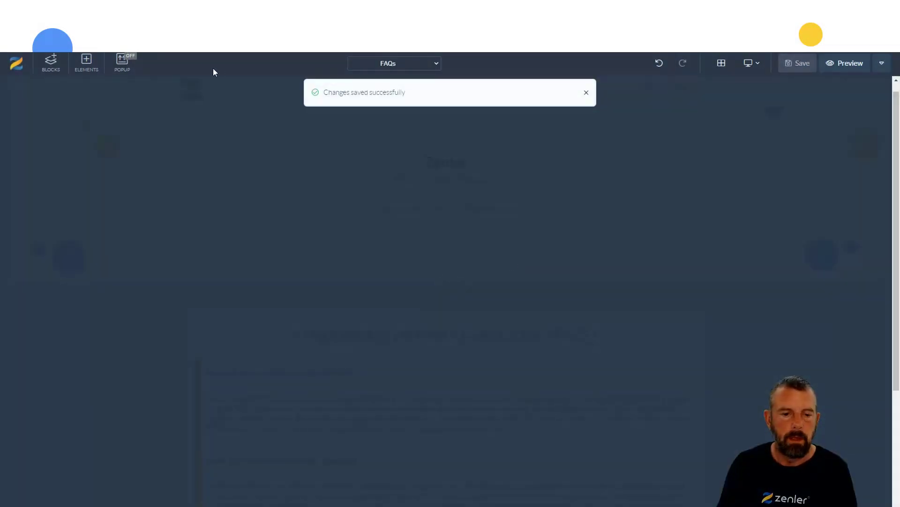
Step: Check the restyled FAQ on the live page by collapsing its three items from last to first
scroll(213, 72, down, 2)
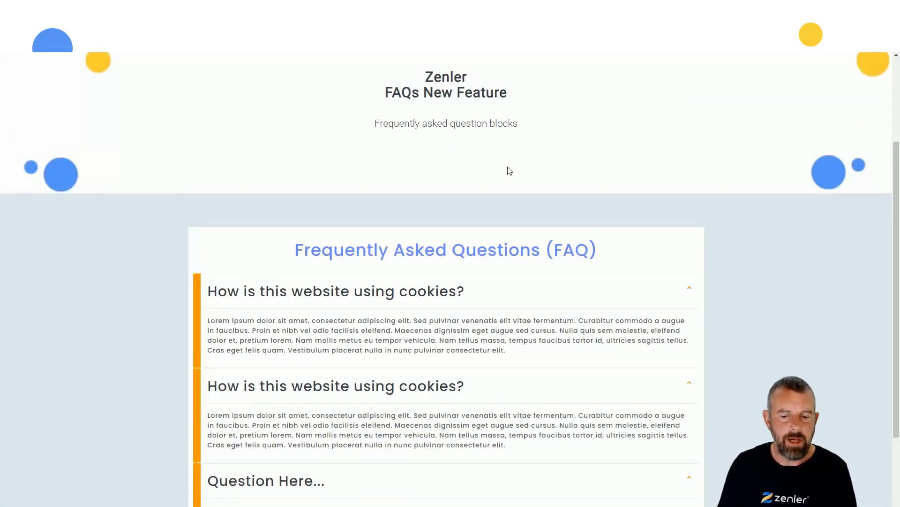
scroll(533, 169, down, 3)
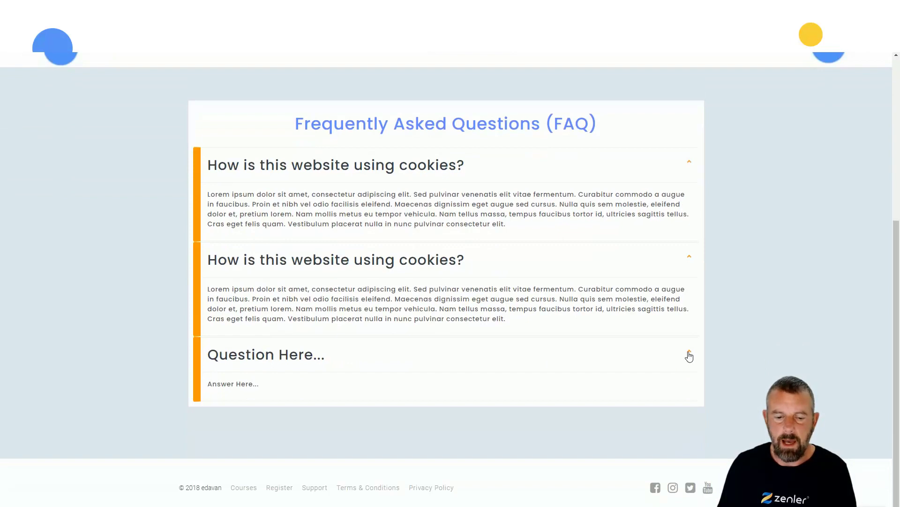
click(690, 355)
click(690, 288)
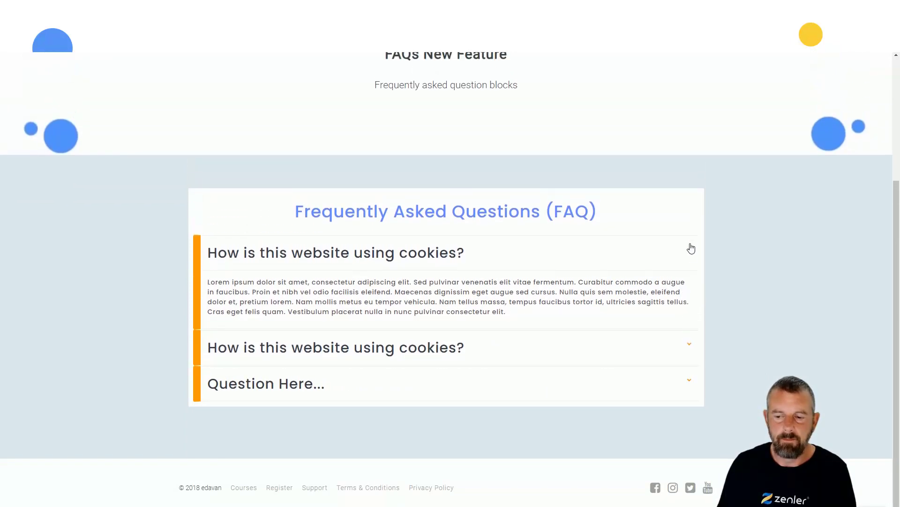
click(691, 249)
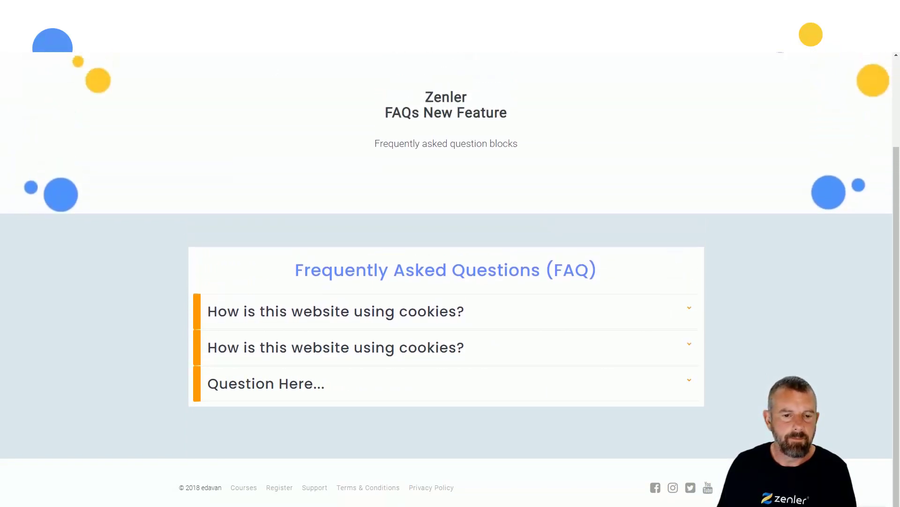
Step: Return to the editor and select the Frequently Asked Questions (FAQ) heading
key(Escape)
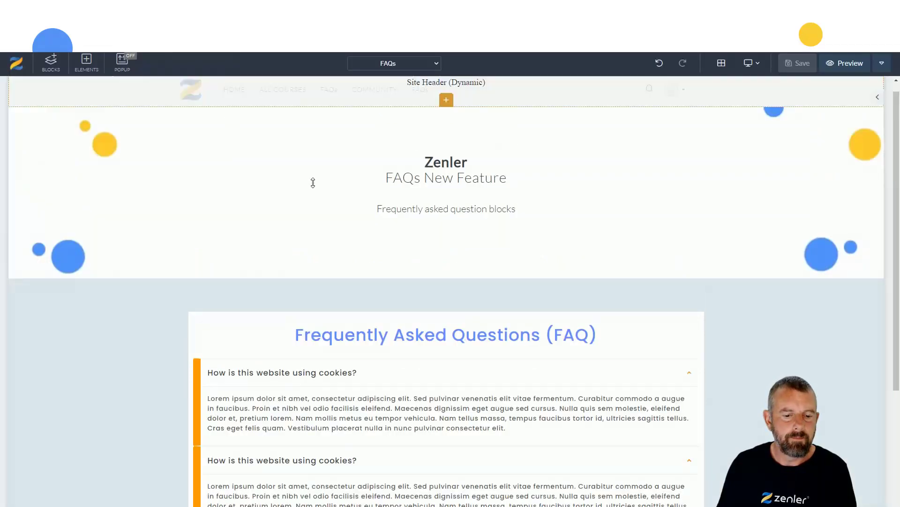
scroll(389, 220, down, 4)
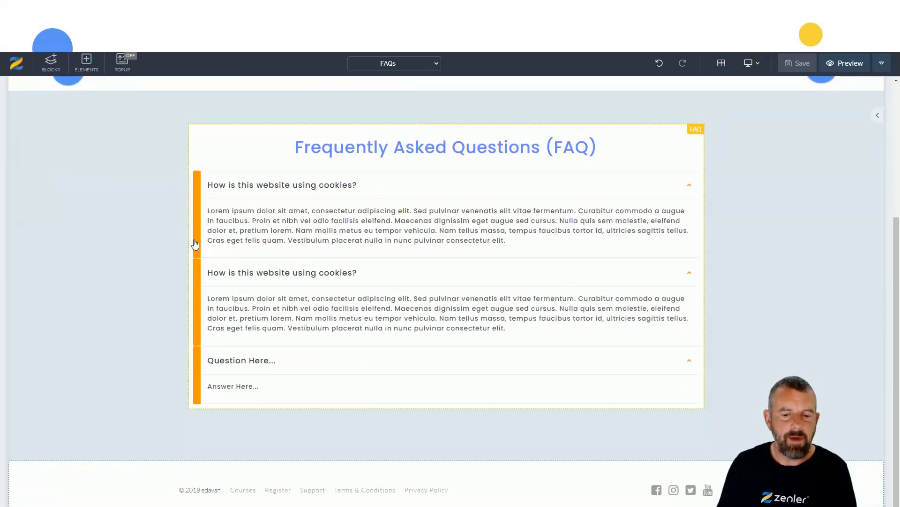
click(240, 146)
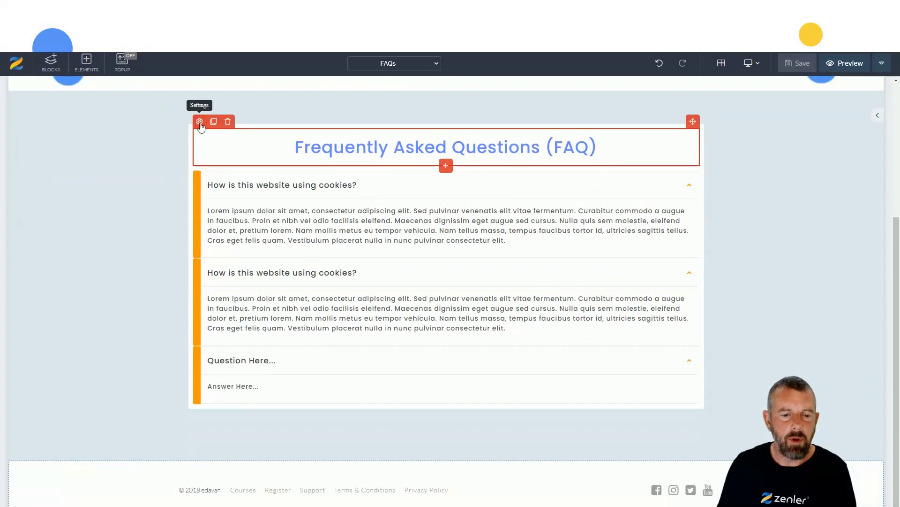